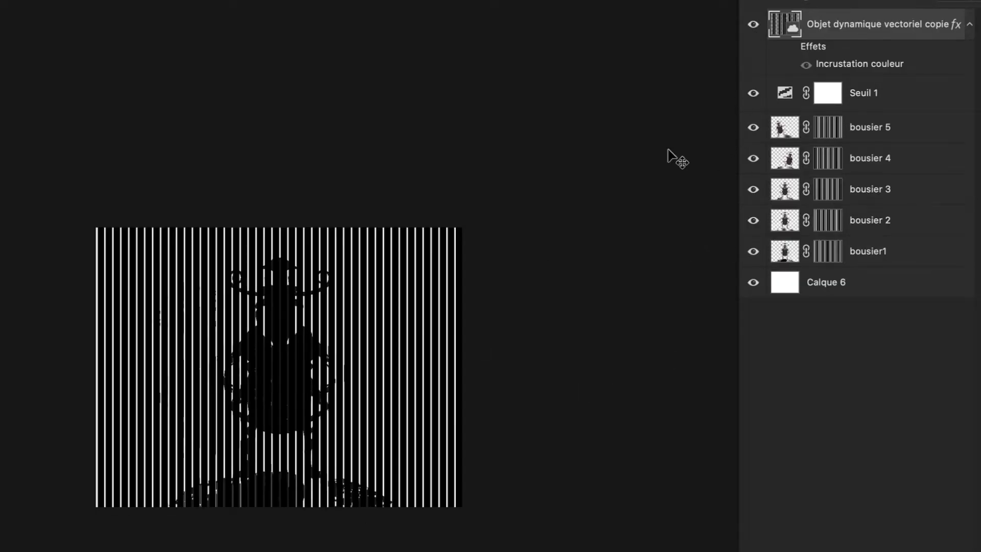
# Nudge the striped overlay sideways, select bousier1, and switch to the Finder.
pyautogui.moveTo(361, 356)
pyautogui.mouseDown()
pyautogui.moveTo(342, 357)
pyautogui.moveTo(366, 359)
pyautogui.mouseUp()
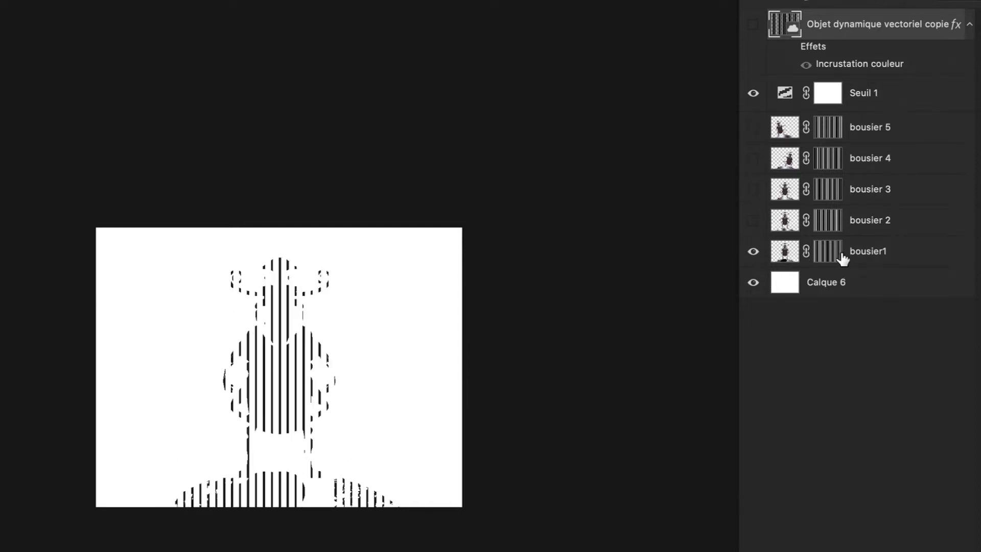
pyautogui.click(860, 258)
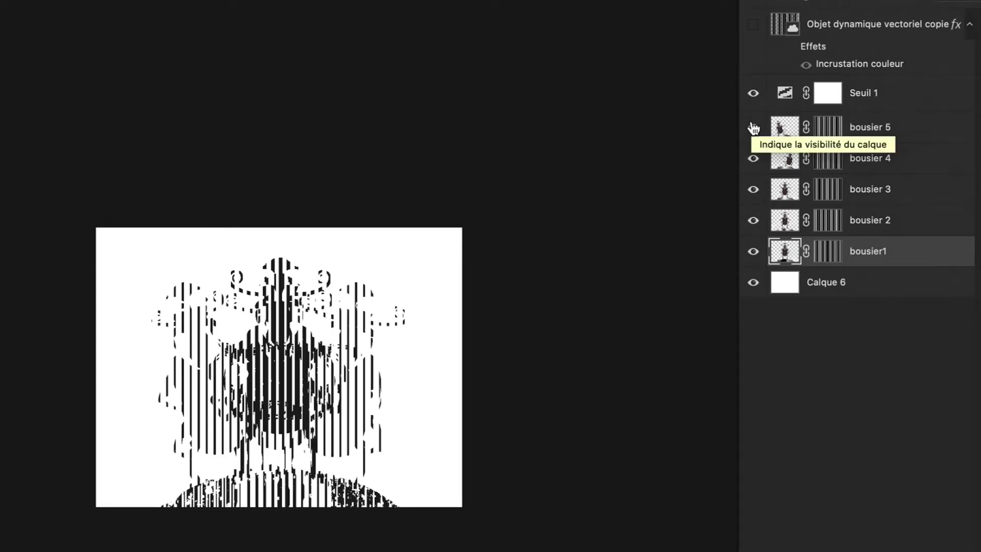
pyautogui.press('super+Tab')
pyautogui.press('super+Tab')
pyautogui.press('super+Tab')
pyautogui.press('super+Tab')
pyautogui.press('super+Tab')
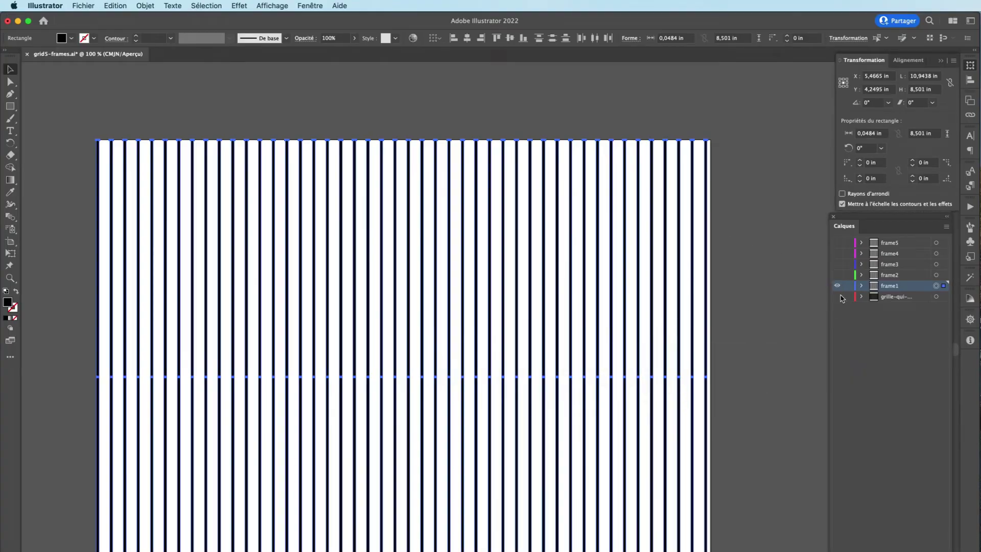
pyautogui.click(837, 286)
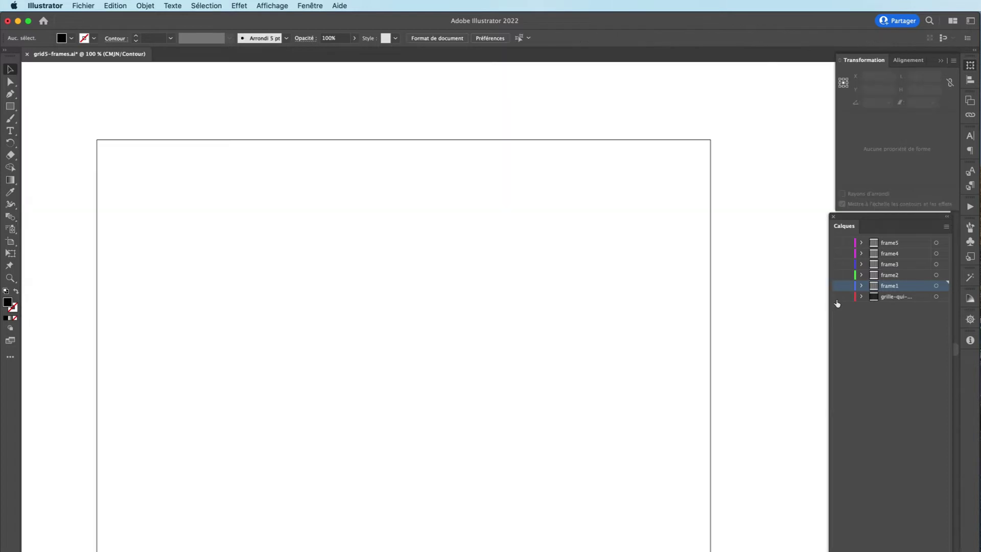
pyautogui.click(837, 297)
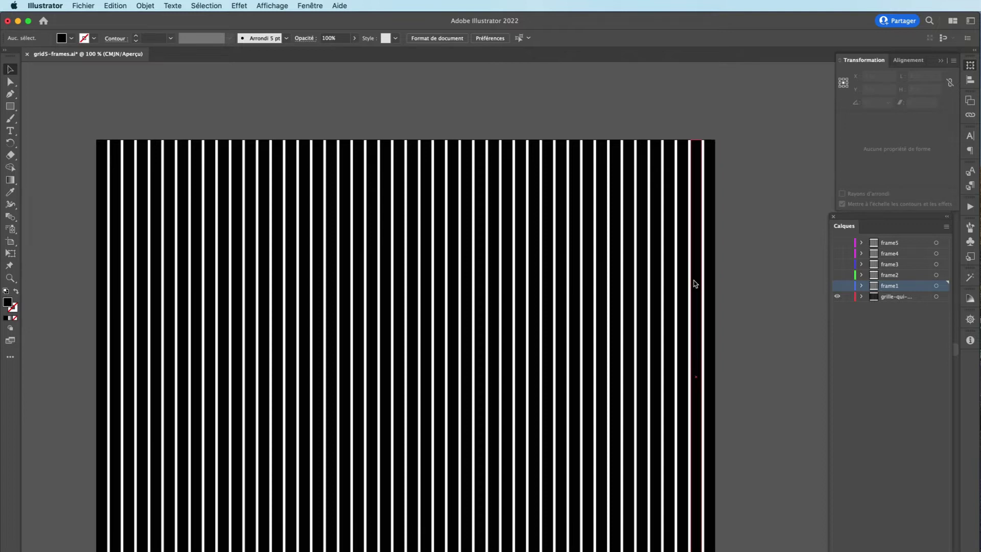
pyautogui.click(837, 286)
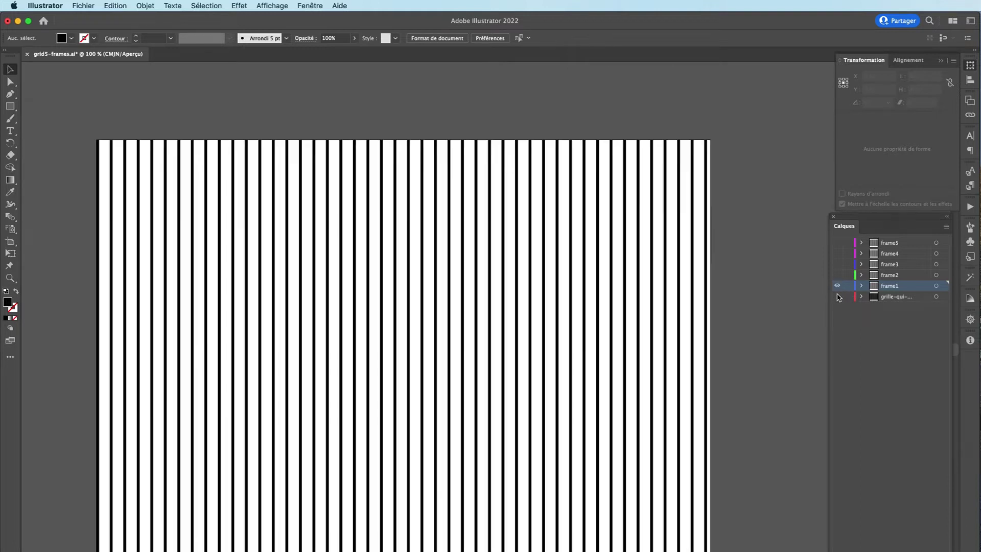
pyautogui.click(836, 275)
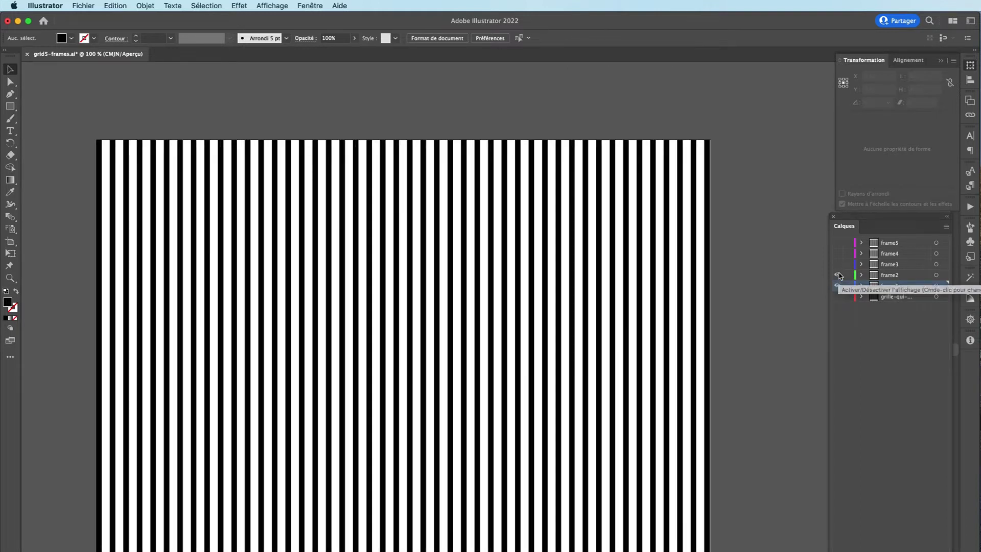
pyautogui.click(837, 264)
pyautogui.click(837, 254)
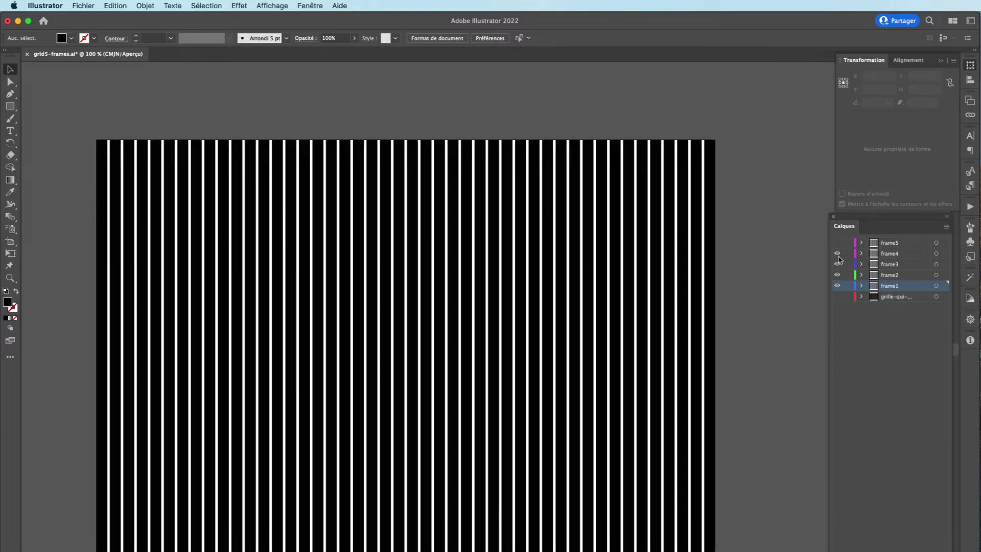
pyautogui.click(837, 243)
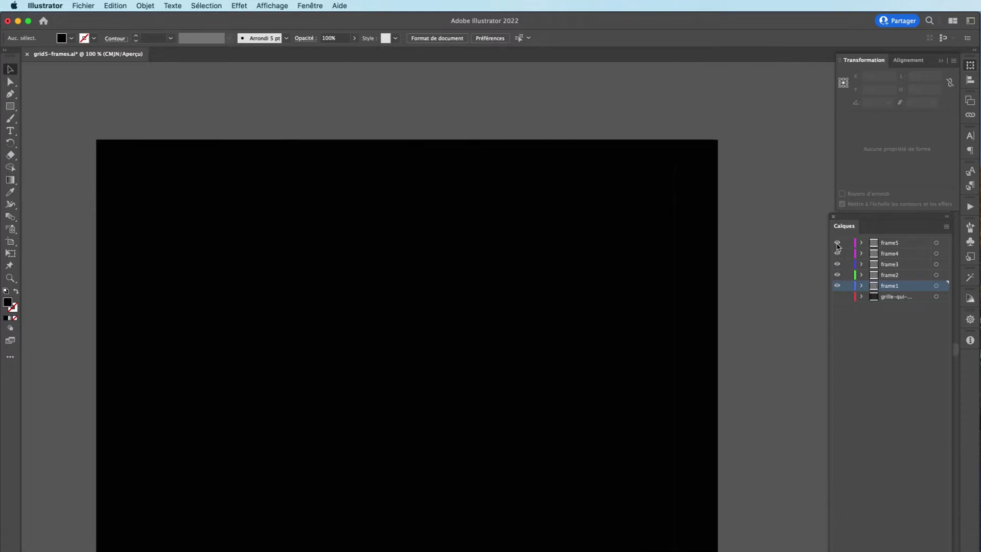
pyautogui.click(839, 297)
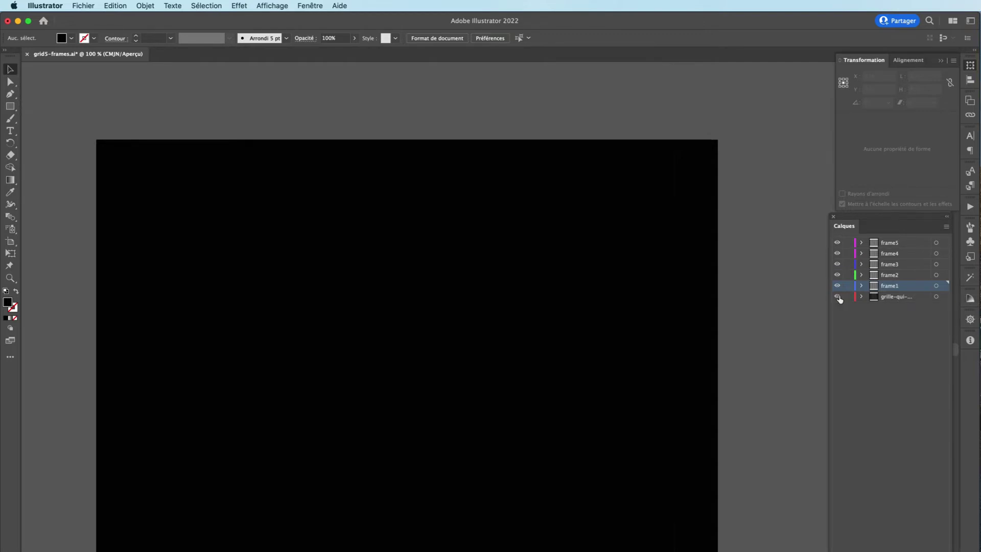
pyautogui.click(835, 242)
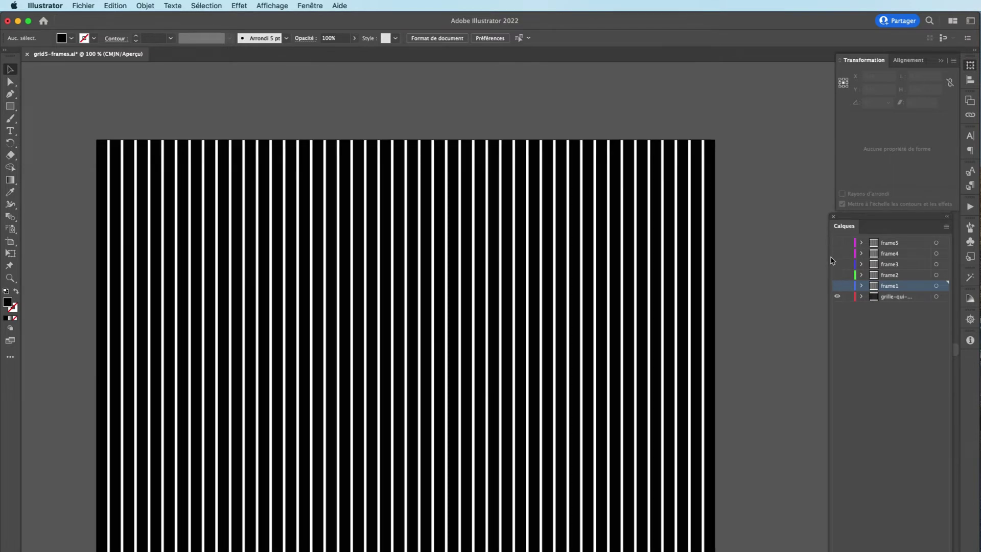
pyautogui.click(836, 243)
pyautogui.click(836, 254)
pyautogui.press('super+y')
pyautogui.press('super+y')
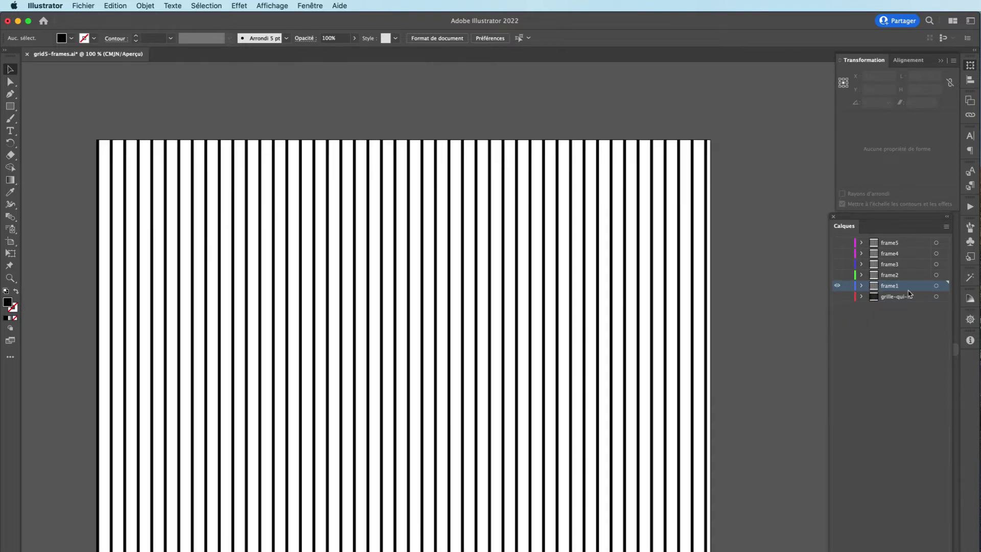
pyautogui.click(937, 287)
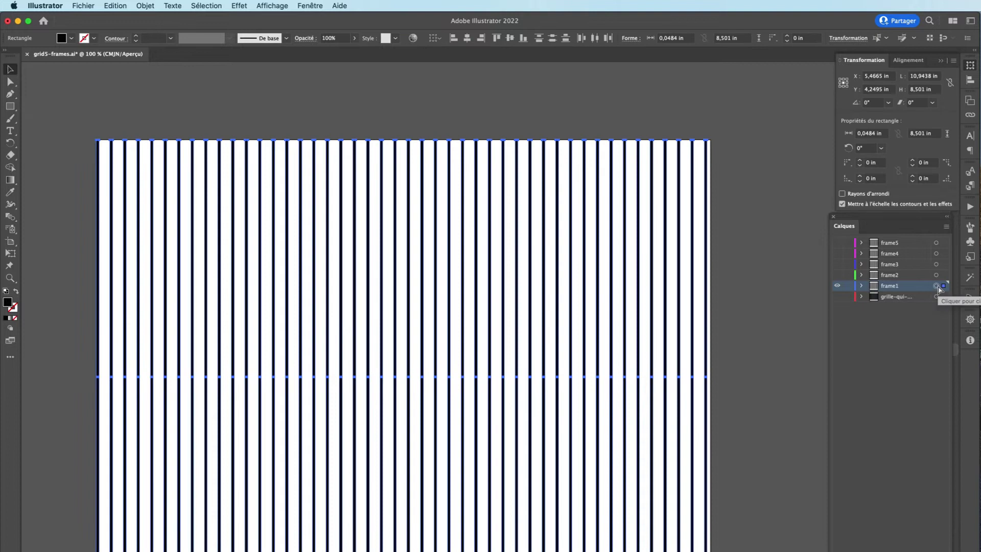
# Back in Photoshop, delete bousier1's existing layer mask without applying it.
pyautogui.press('super+Tab')
pyautogui.press('super+Tab')
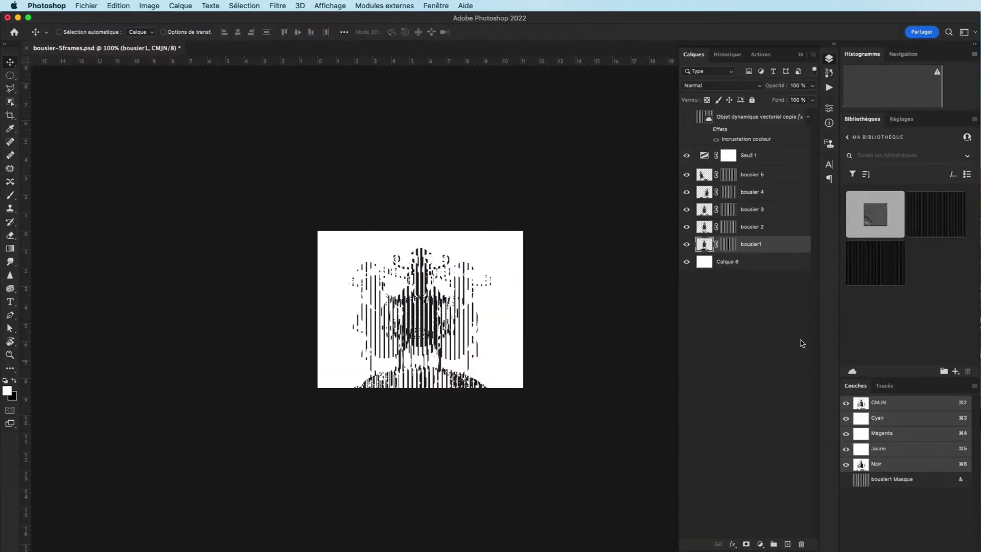
pyautogui.moveTo(729, 246); pyautogui.dragTo(801, 543)
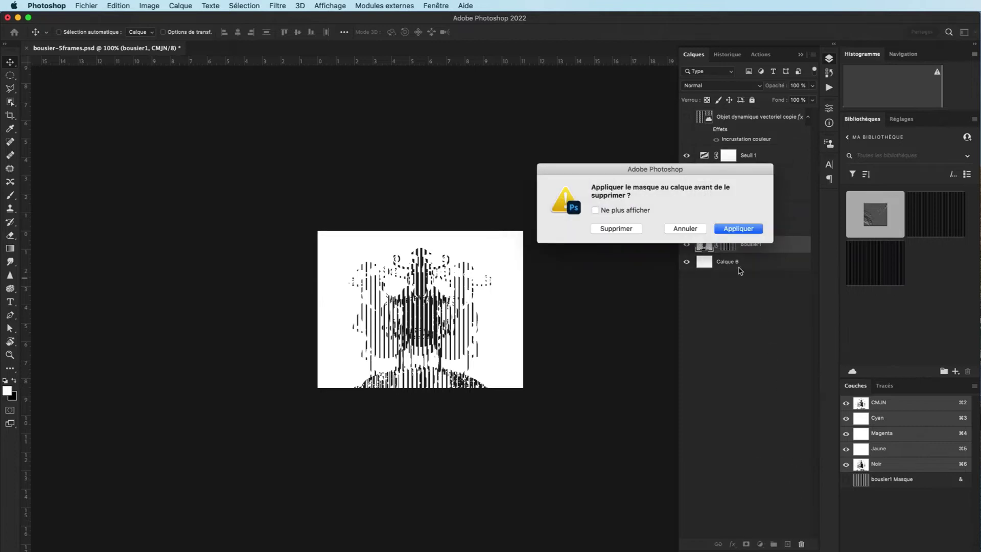
pyautogui.click(617, 228)
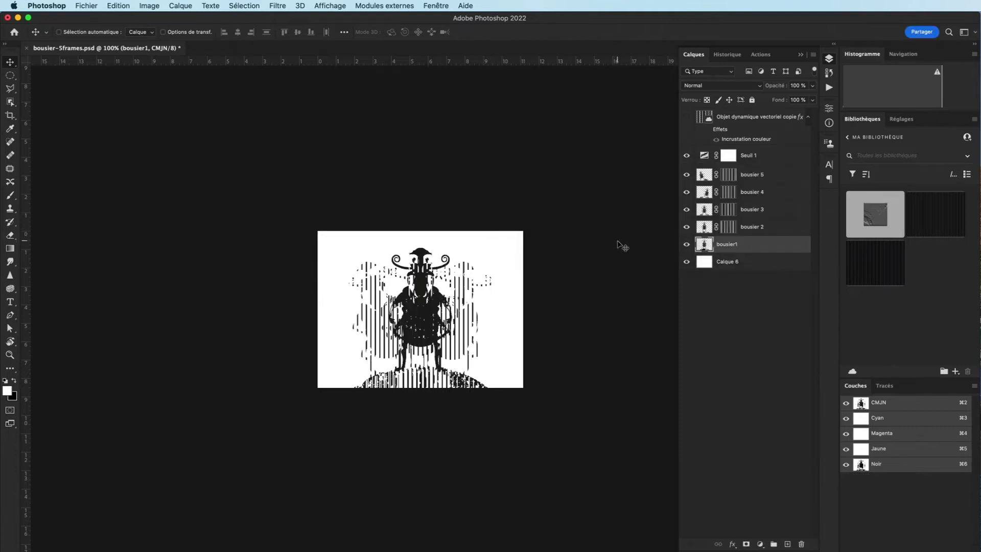
# Paste the Illustrator stripes as pixels, hide Calque 7, and add a new mask to bousier1.
pyautogui.press('super+v')
pyautogui.click(702, 342)
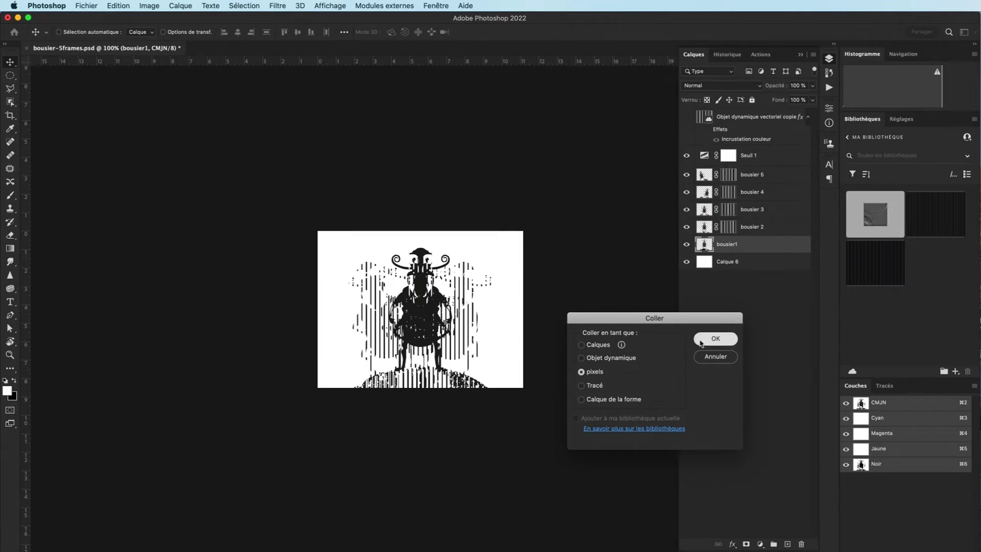
pyautogui.press('Return')
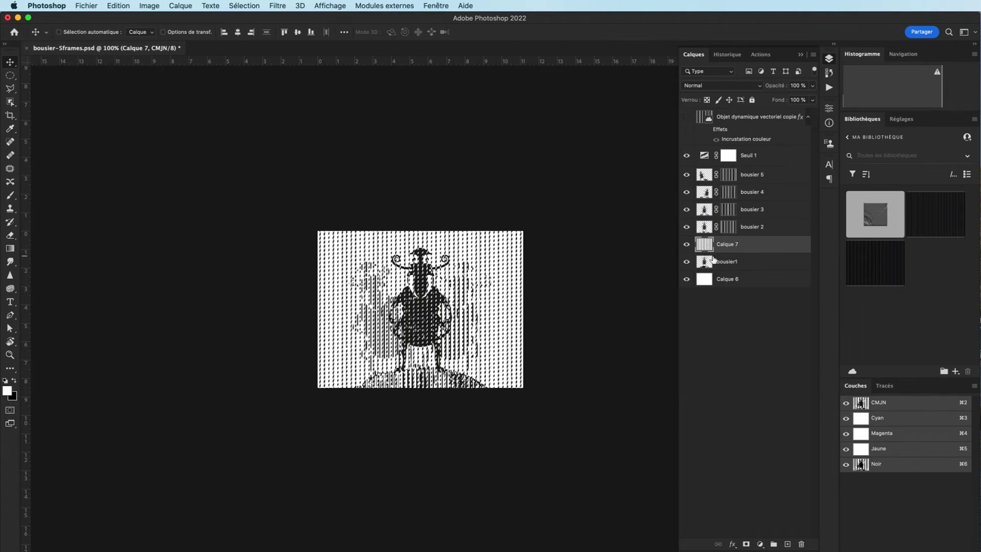
pyautogui.click(703, 262)
pyautogui.click(686, 245)
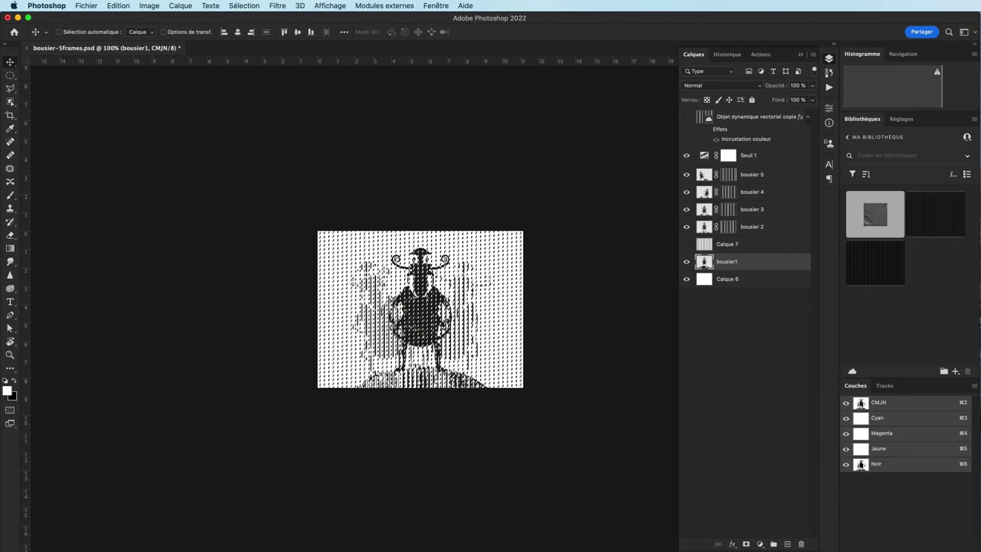
pyautogui.click(747, 544)
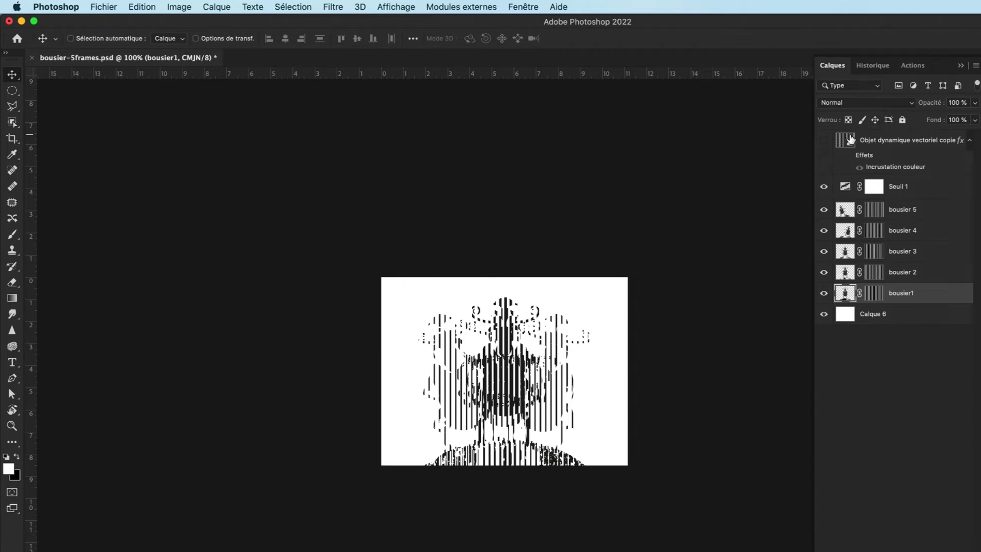
# Hide Seuil 1, the overlay and all beetle frames except bousier1.
pyautogui.click(824, 140)
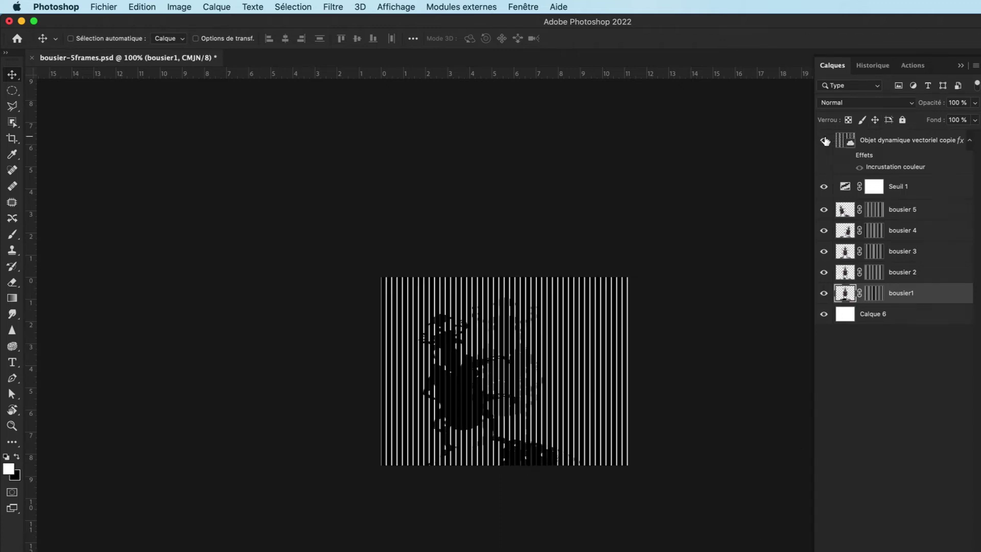
pyautogui.click(824, 186)
pyautogui.moveTo(824, 209); pyautogui.dragTo(825, 297)
pyautogui.click(825, 293)
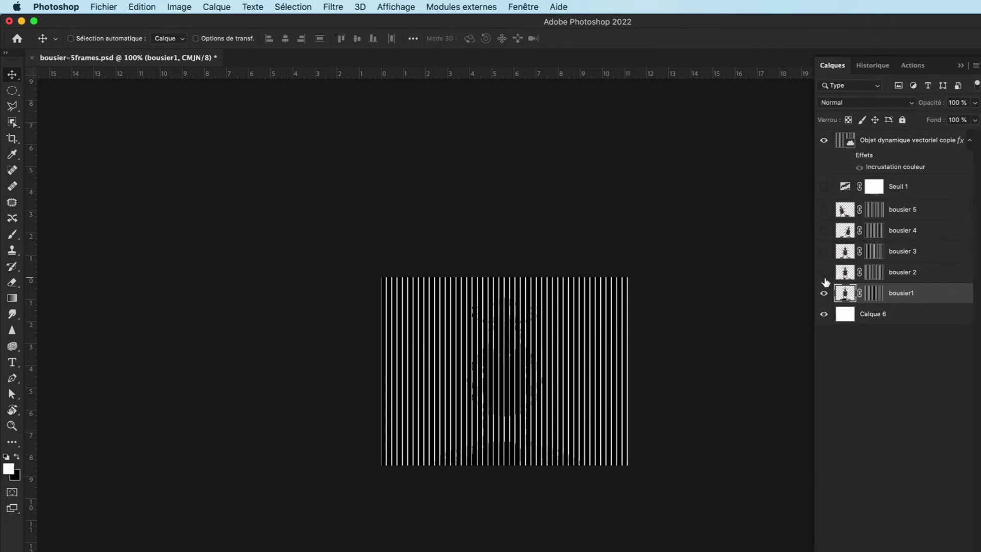
pyautogui.click(824, 140)
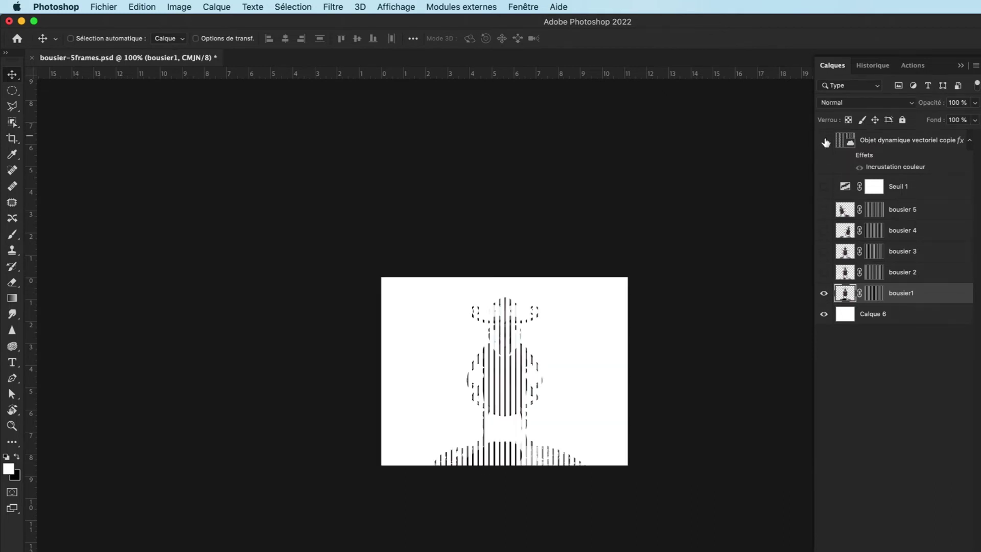
# Show bousier 2–5, Seuil 1 and the bar grid together, then hide the threshold and all frames.
pyautogui.click(824, 272)
pyautogui.click(824, 251)
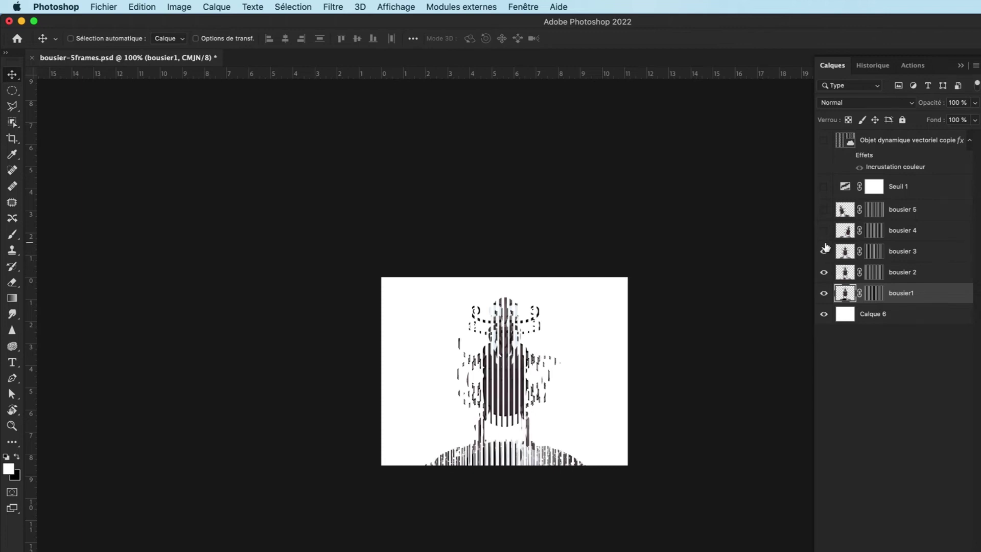
pyautogui.click(824, 231)
pyautogui.click(824, 210)
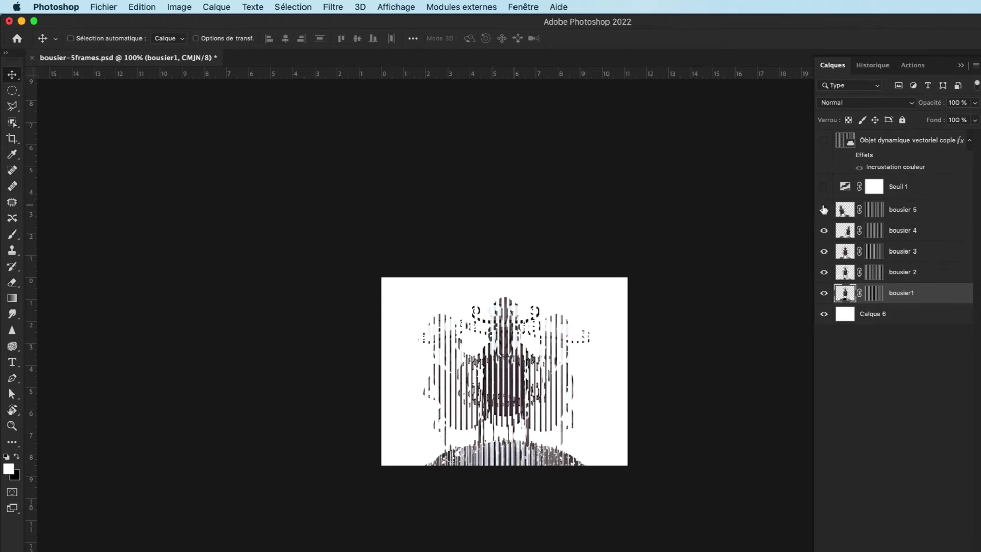
pyautogui.click(823, 187)
pyautogui.click(824, 140)
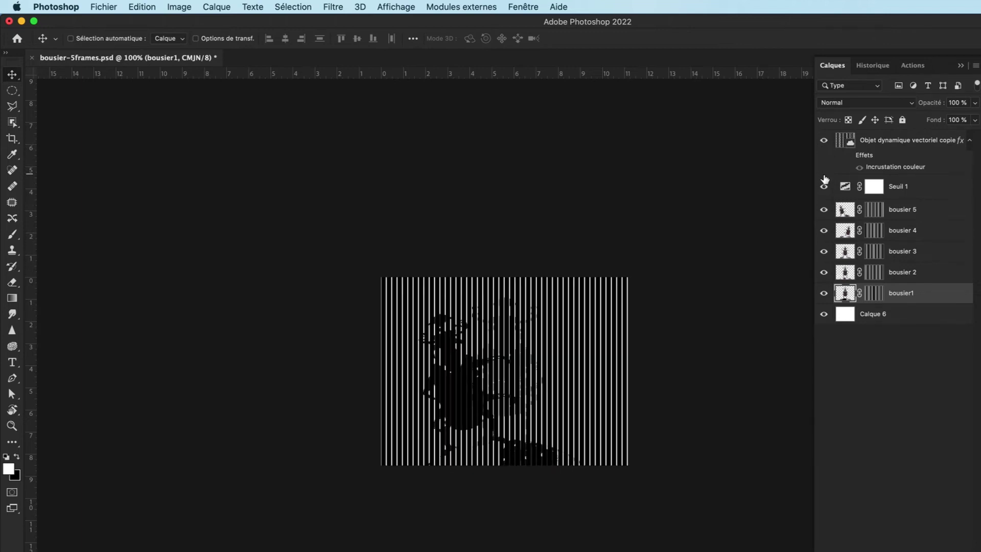
pyautogui.moveTo(824, 179); pyautogui.dragTo(827, 293)
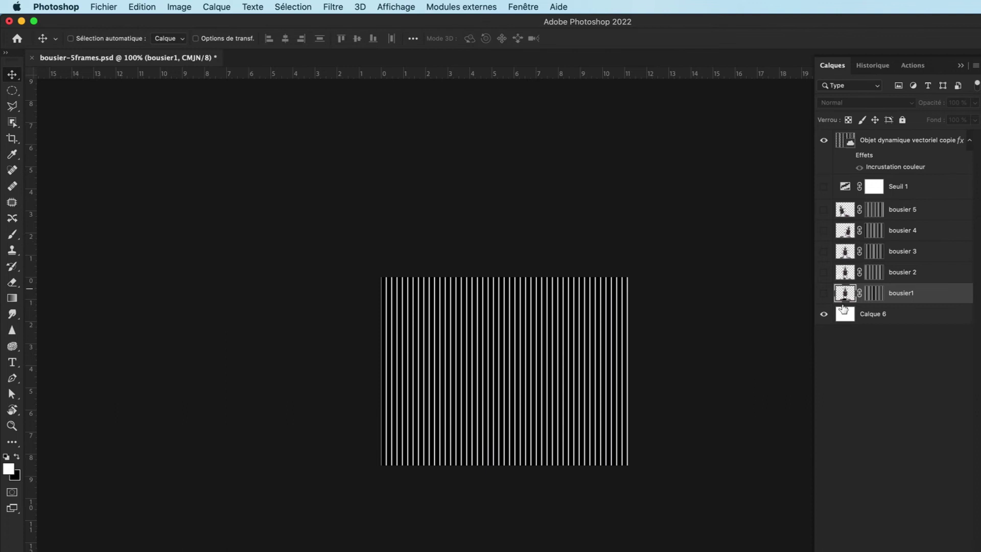
# Quick-export the bar grid layer as grid.png to Bureau, replacing the existing file.
pyautogui.click(863, 148)
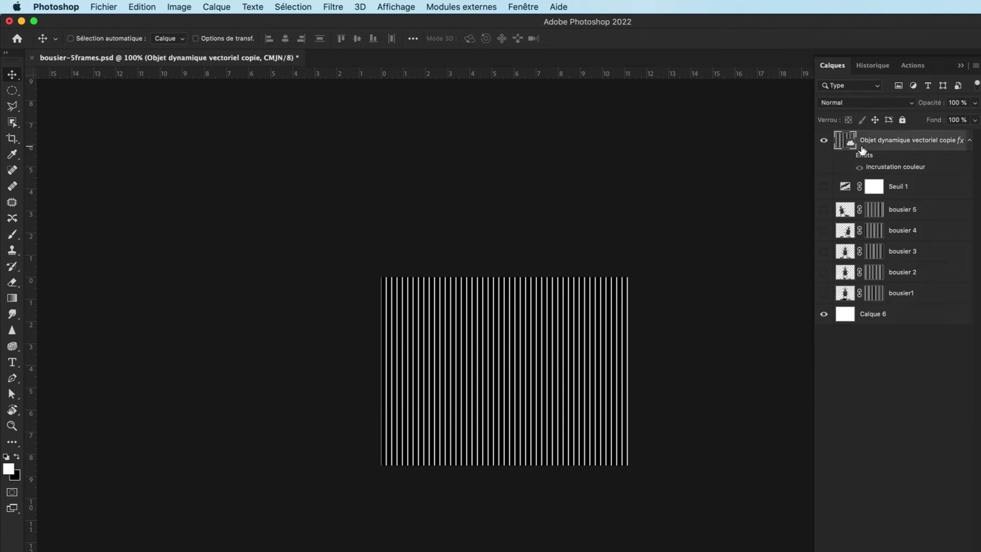
pyautogui.click(92, 5)
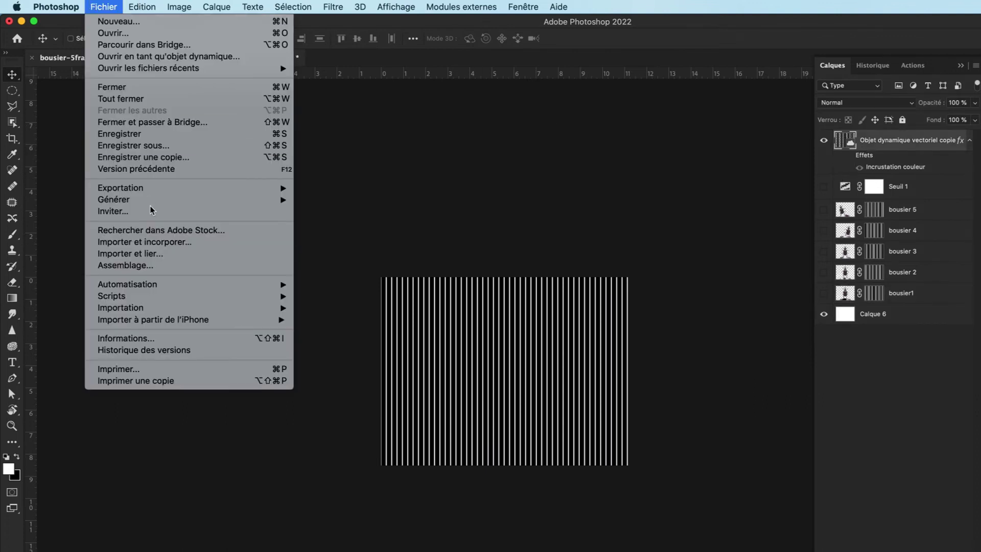
pyautogui.moveTo(160, 188)
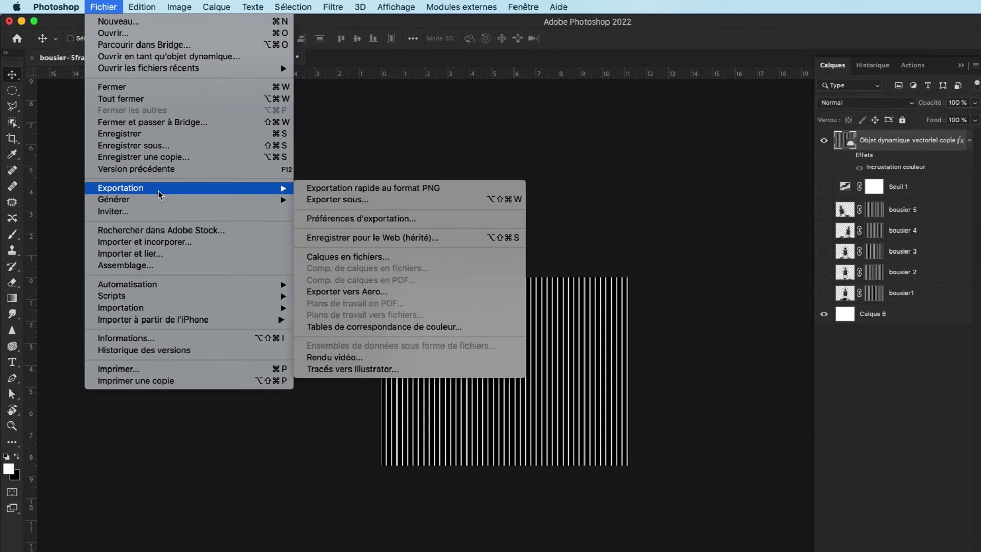
pyautogui.click(446, 191)
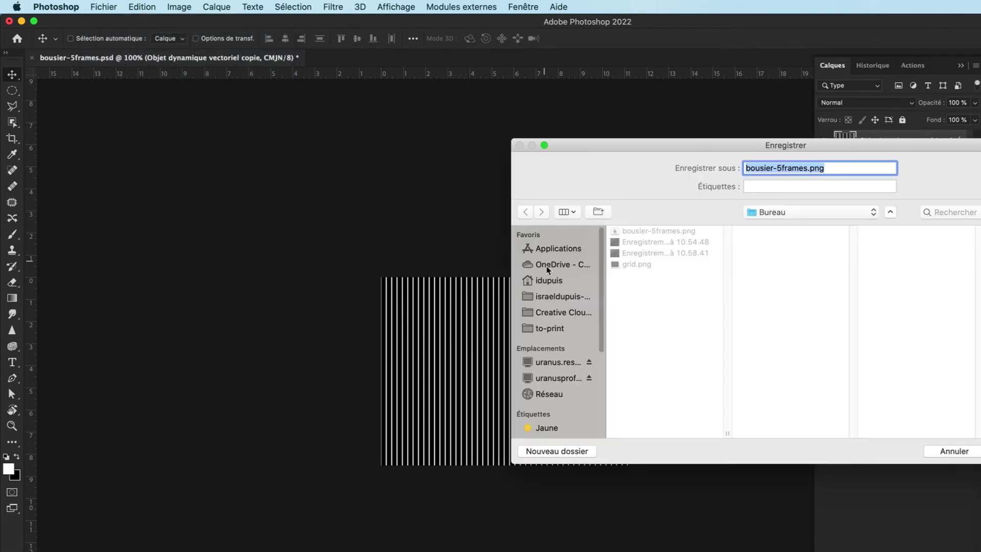
pyautogui.click(551, 281)
pyautogui.click(678, 244)
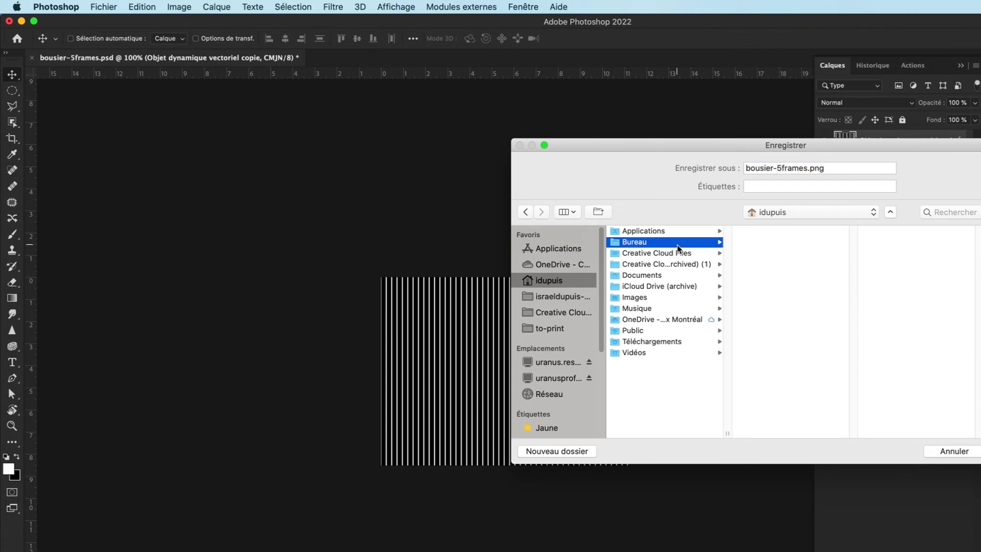
pyautogui.click(788, 267)
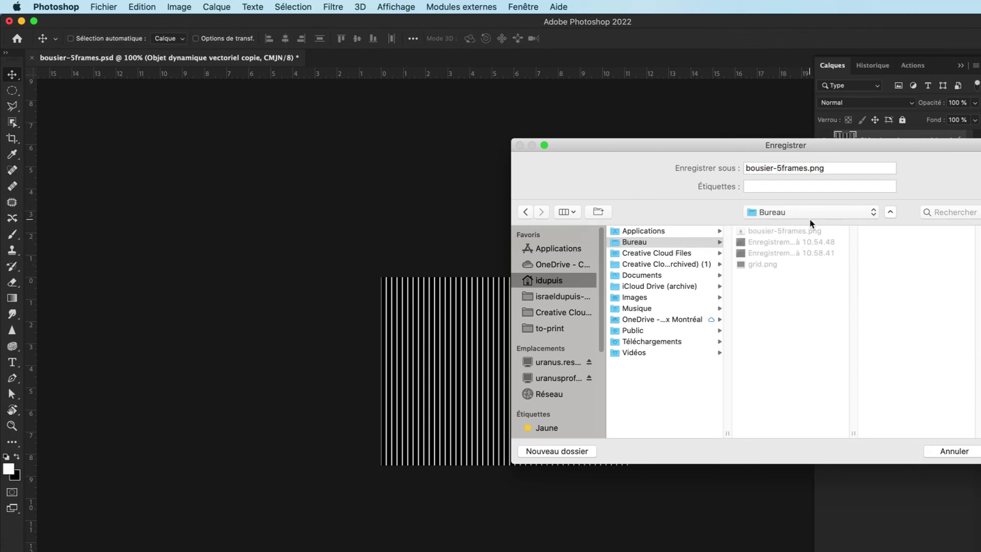
pyautogui.click(768, 266)
pyautogui.press('Return')
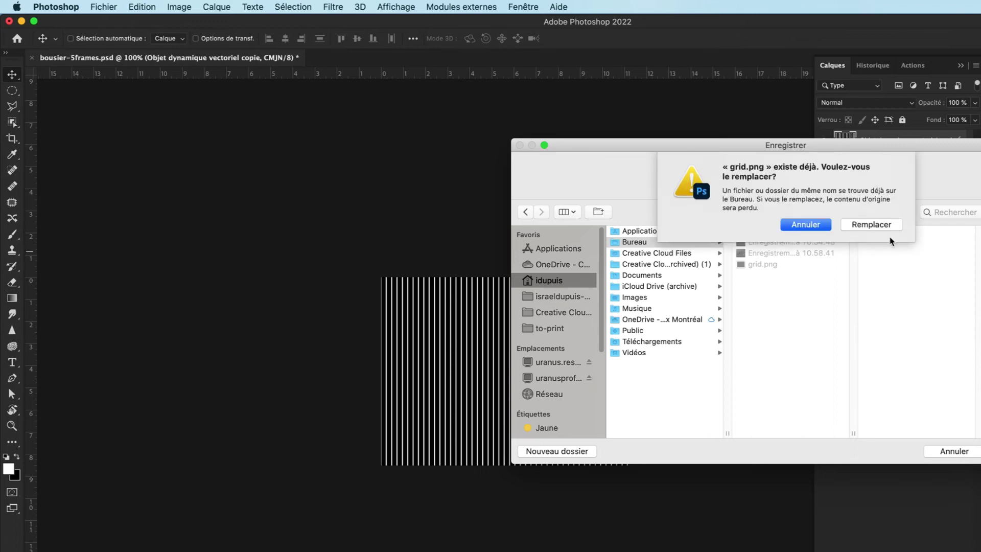
pyautogui.click(888, 230)
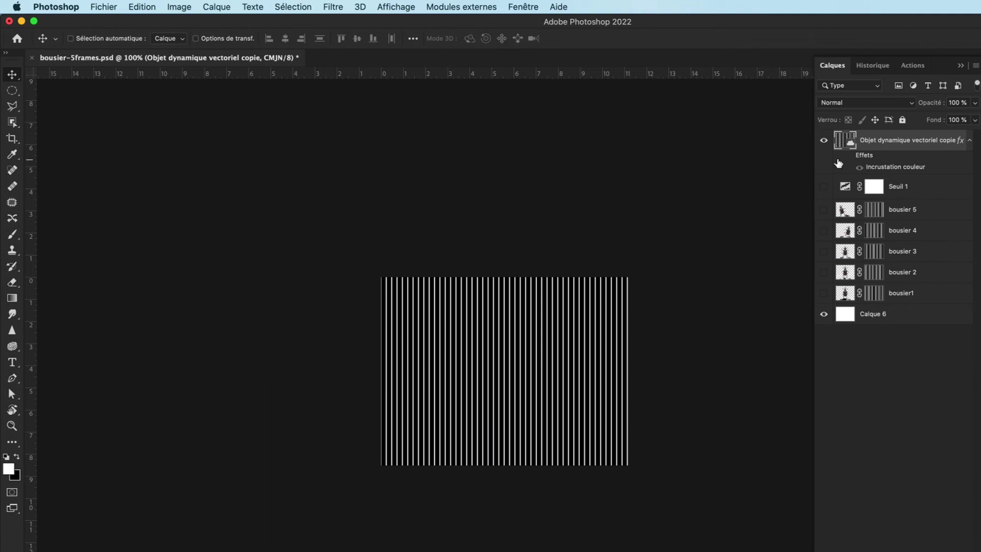
# Hide the grid, show Seuil 1 and all five frames, and quick-export bousier-5frames.png, replacing the old one.
pyautogui.click(824, 140)
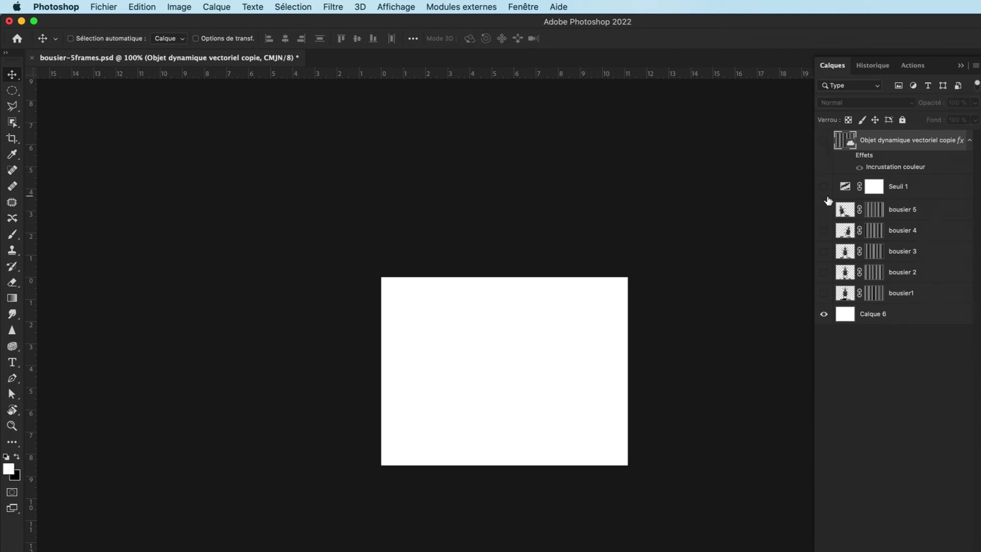
pyautogui.moveTo(827, 197); pyautogui.dragTo(830, 300)
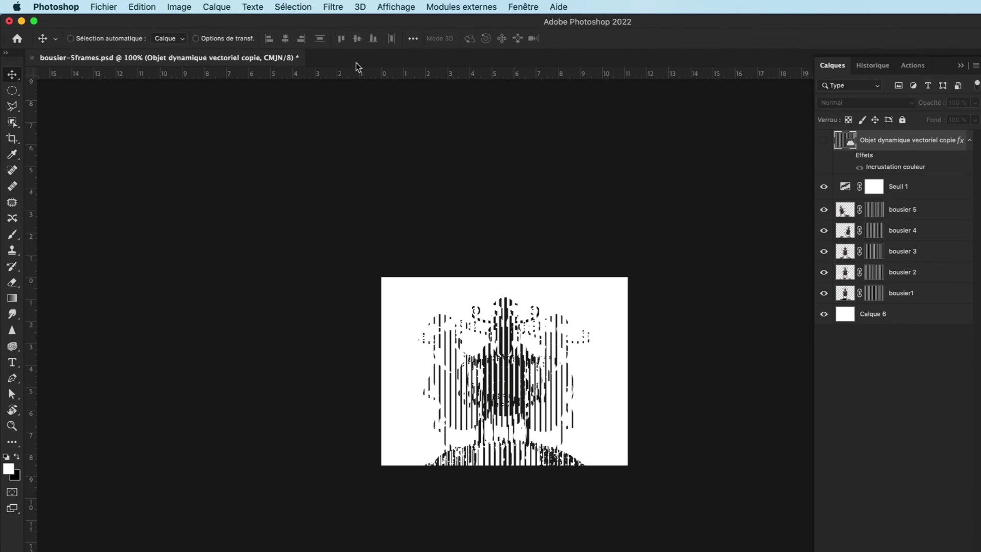
pyautogui.click(104, 7)
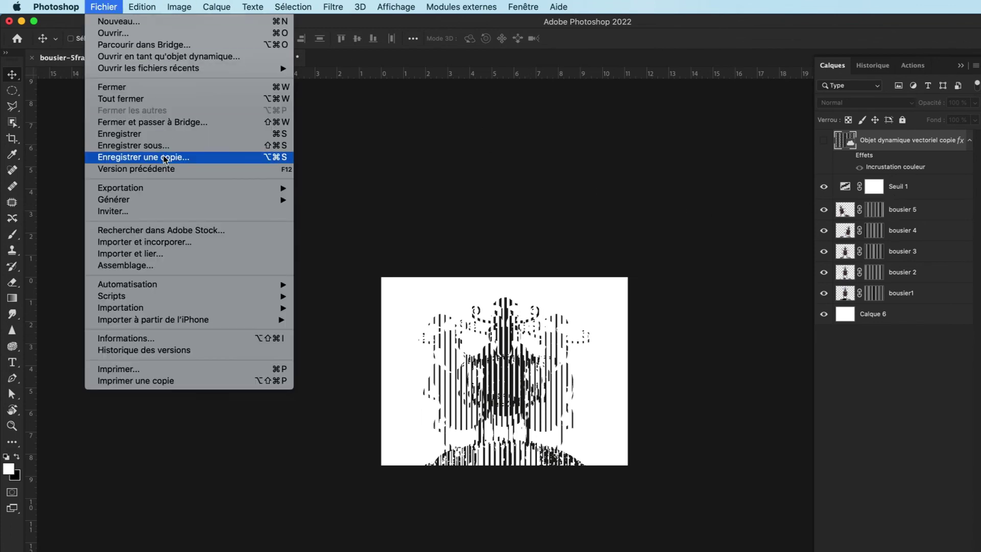
pyautogui.moveTo(170, 188)
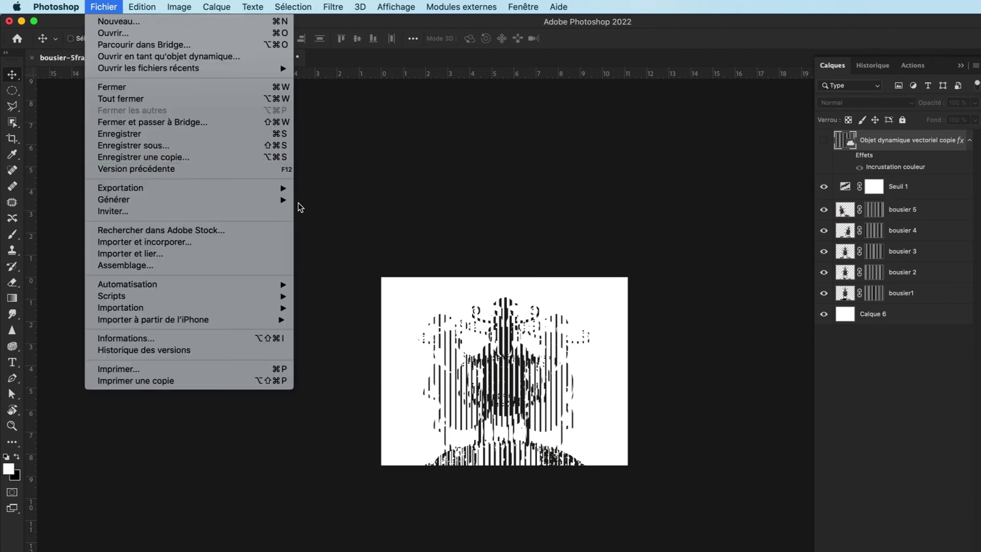
pyautogui.click(316, 188)
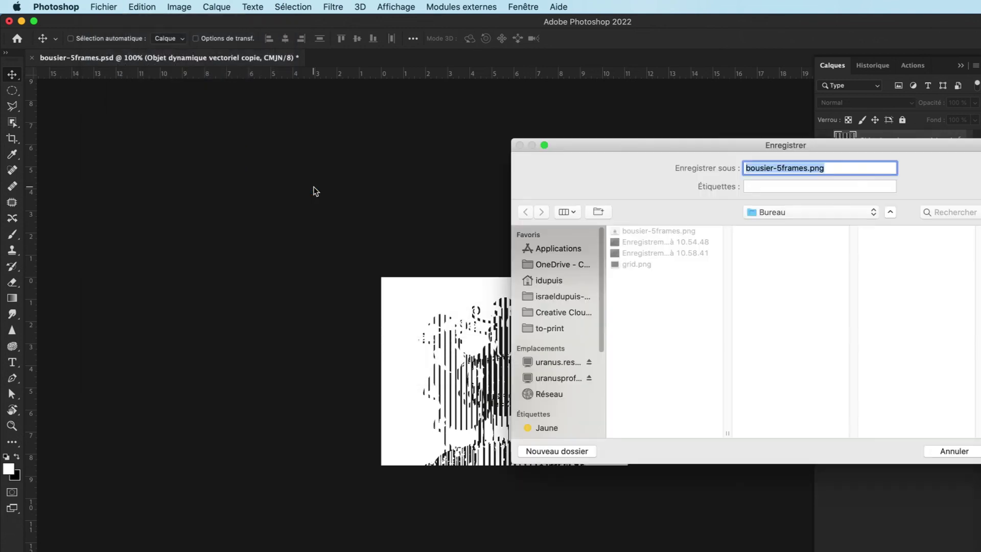
pyautogui.press('Return')
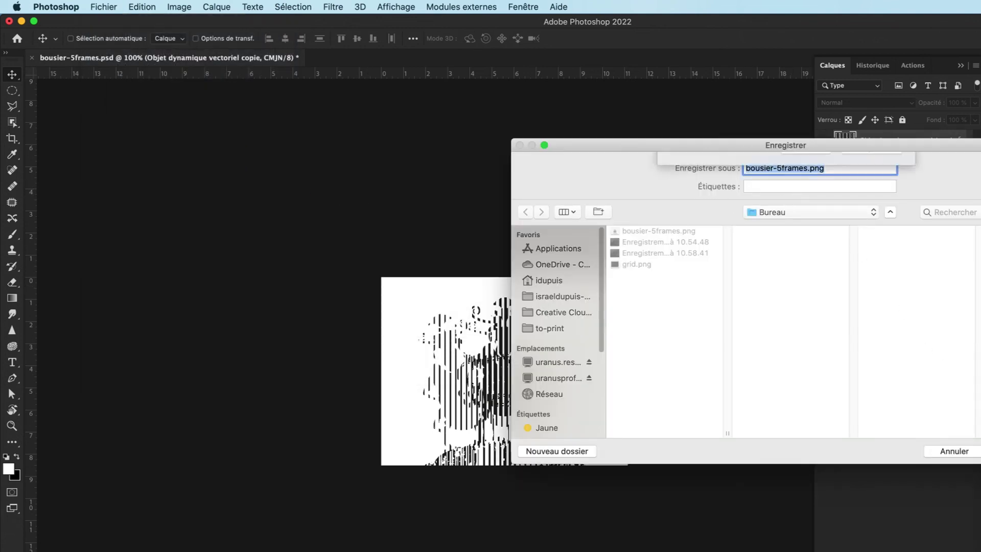
pyautogui.click(893, 228)
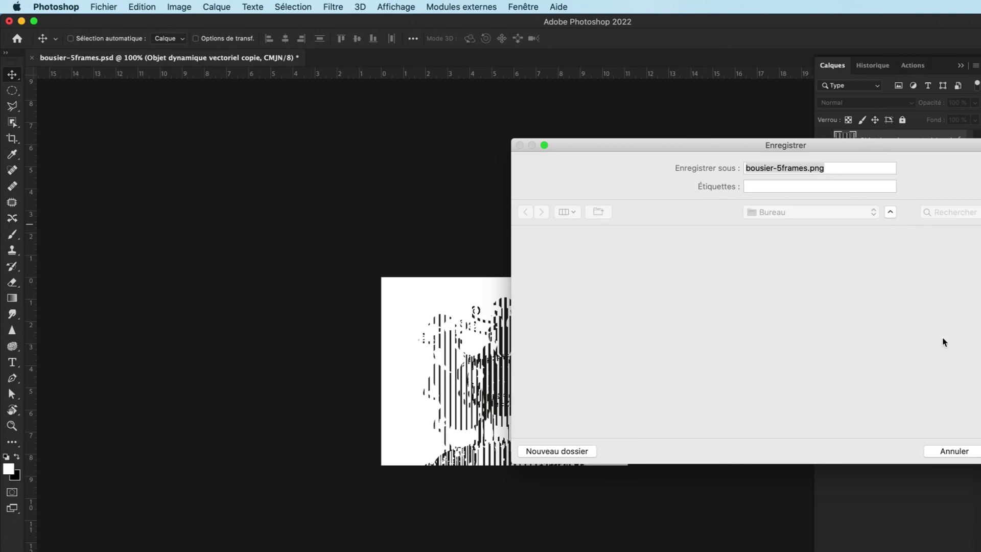
# In Finder, Quick Look bousier-5frames.png, reposition the preview, then view grid.png.
pyautogui.press('super+Tab')
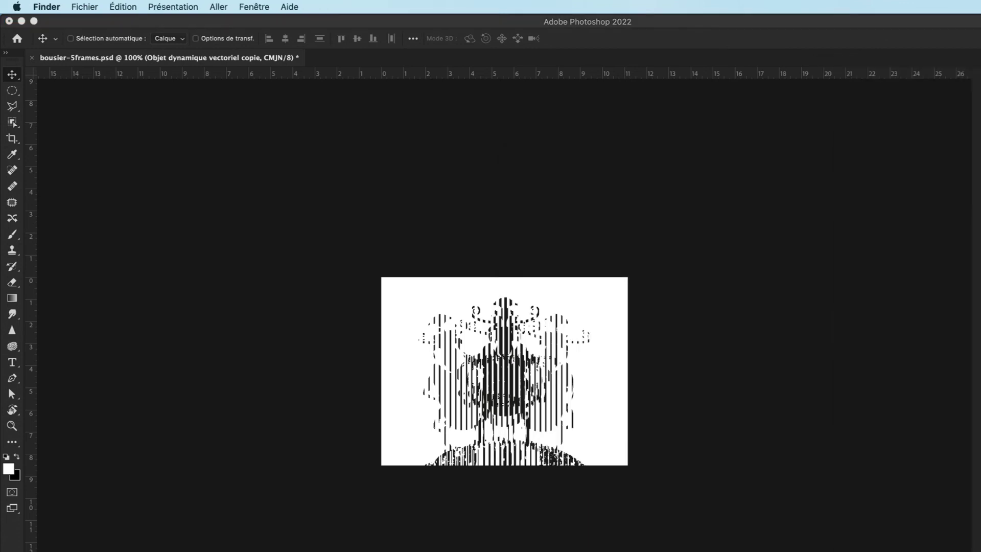
pyautogui.press('space')
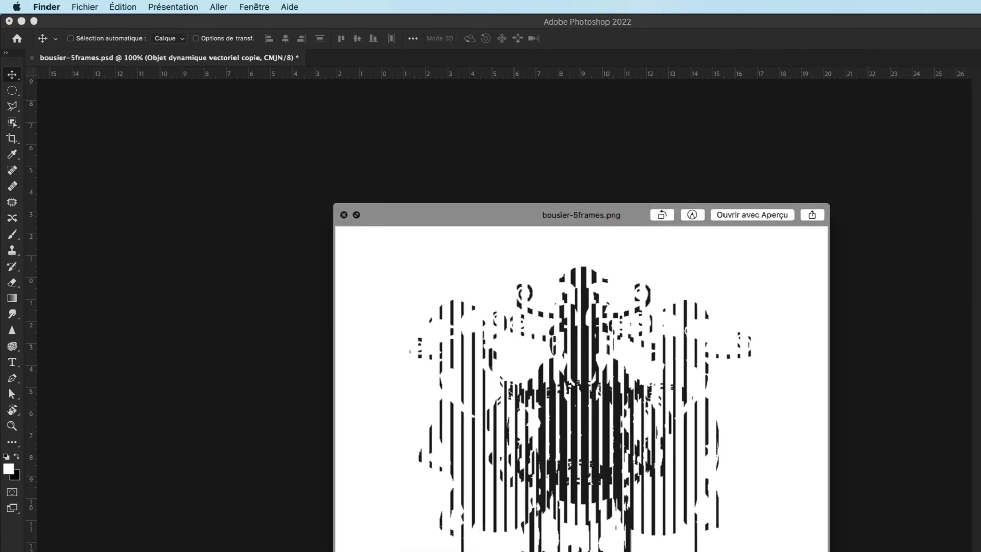
pyautogui.moveTo(390, 223); pyautogui.dragTo(311, 161)
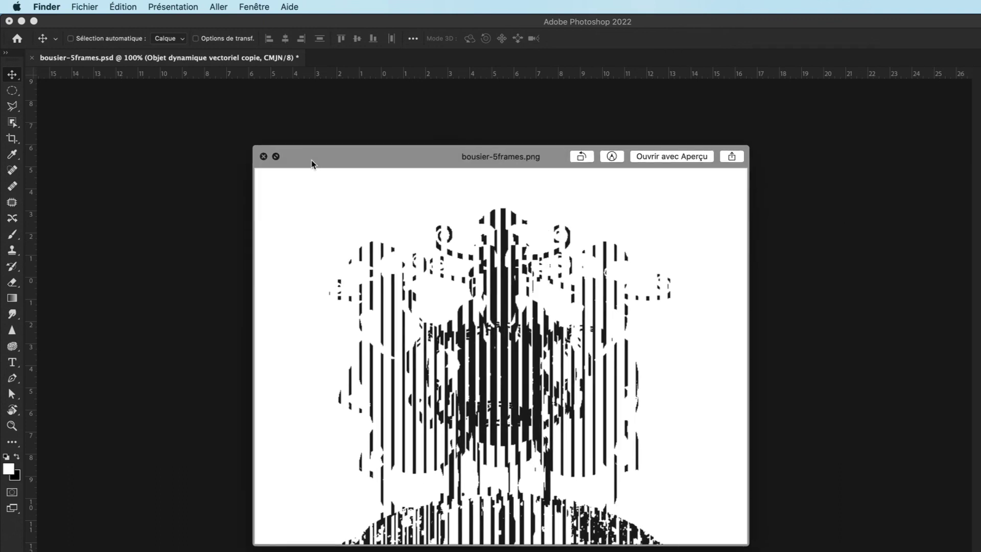
pyautogui.press('space')
pyautogui.press('space')
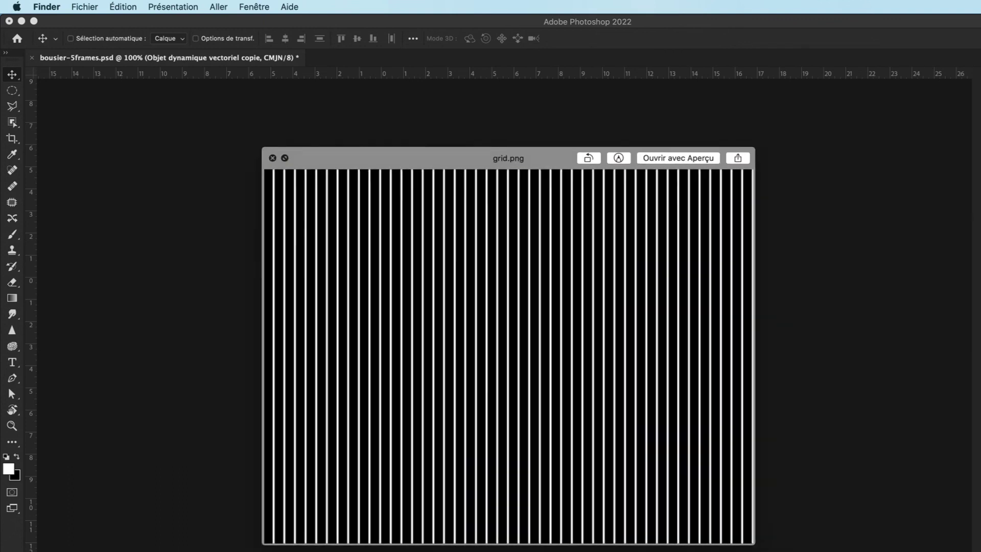